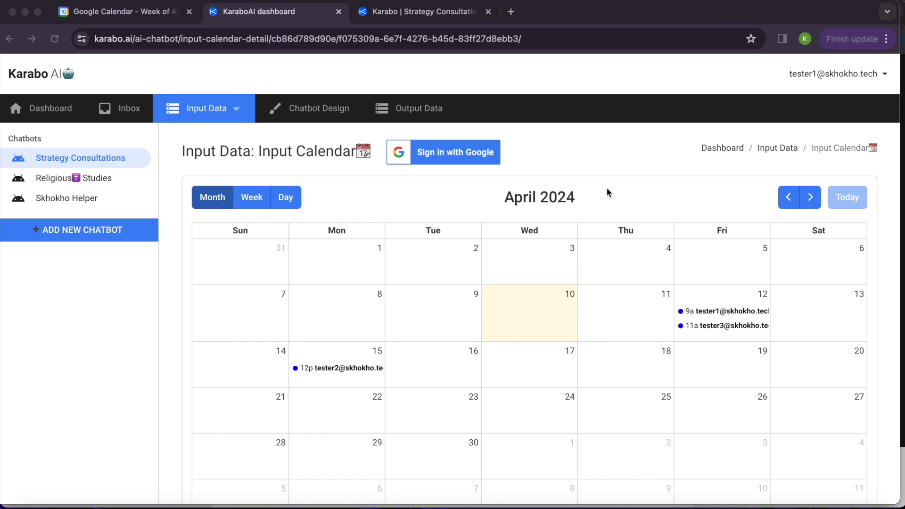
- Review the April bookings in the Input Calendar, then bring up Google Calendar's April 7–13 week
click(575, 153)
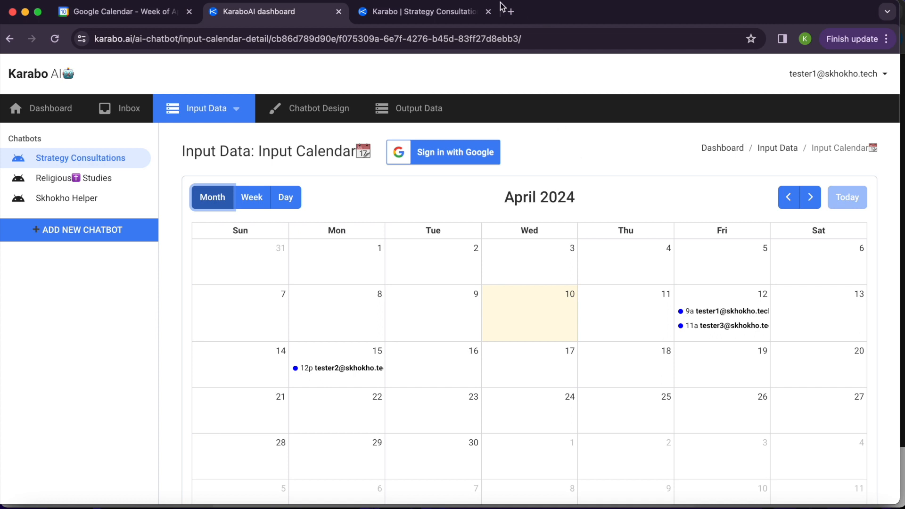
click(423, 14)
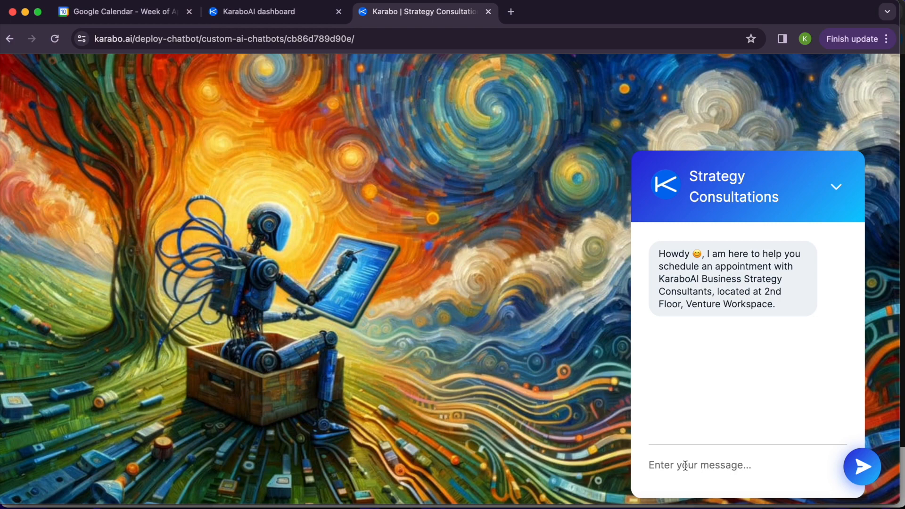
click(267, 13)
scroll(409, 264, down, 2)
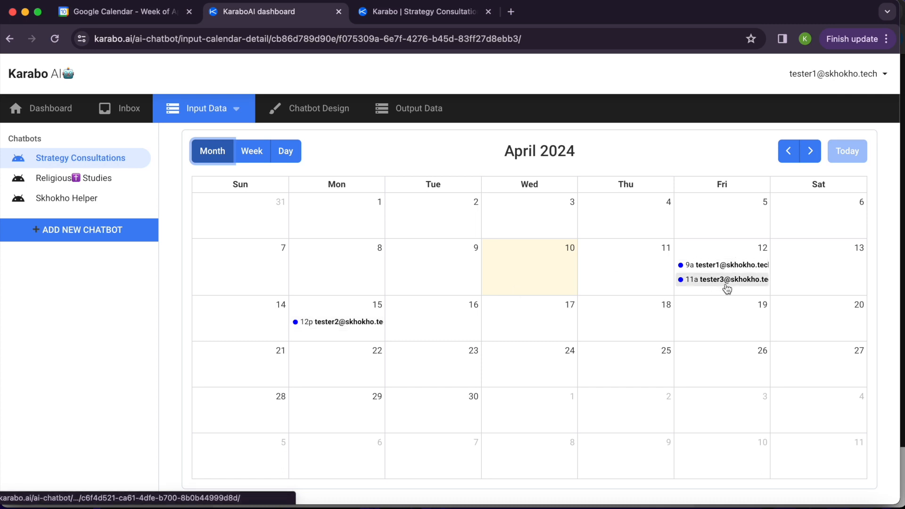
scroll(429, 291, up, 2)
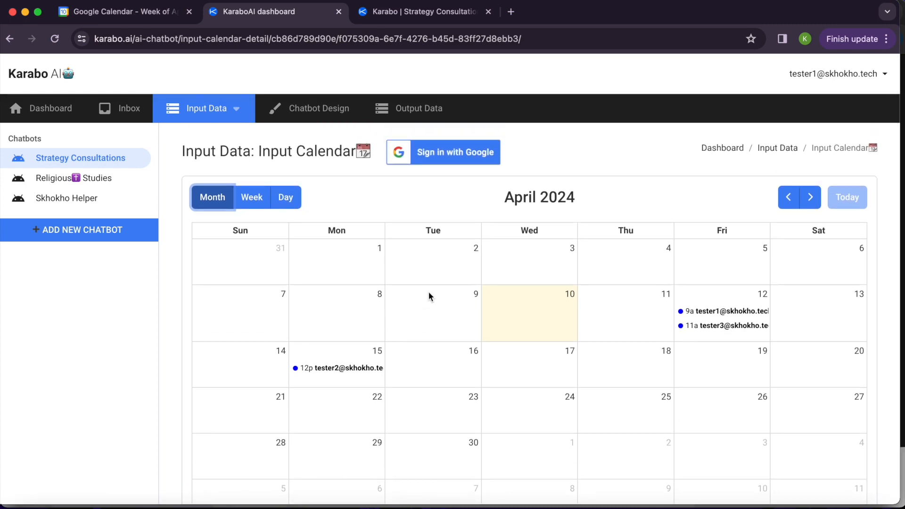
scroll(429, 295, down, 2)
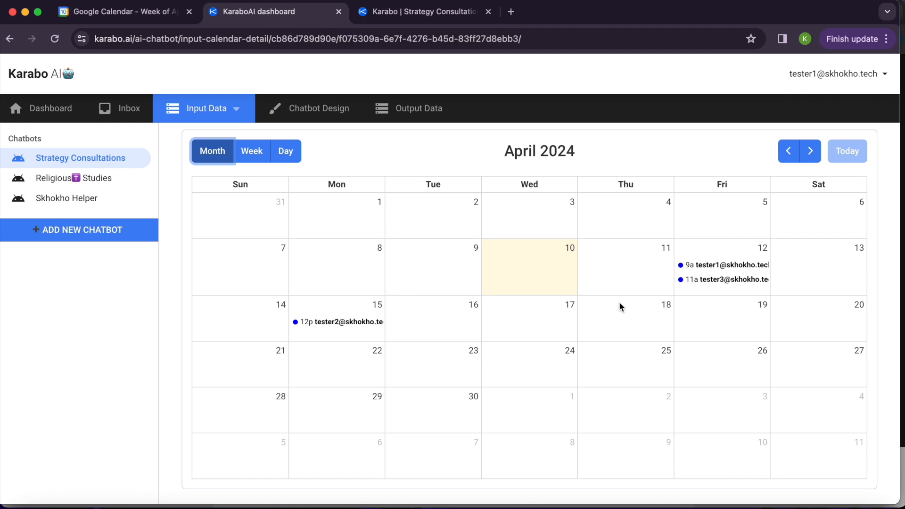
scroll(620, 304, up, 2)
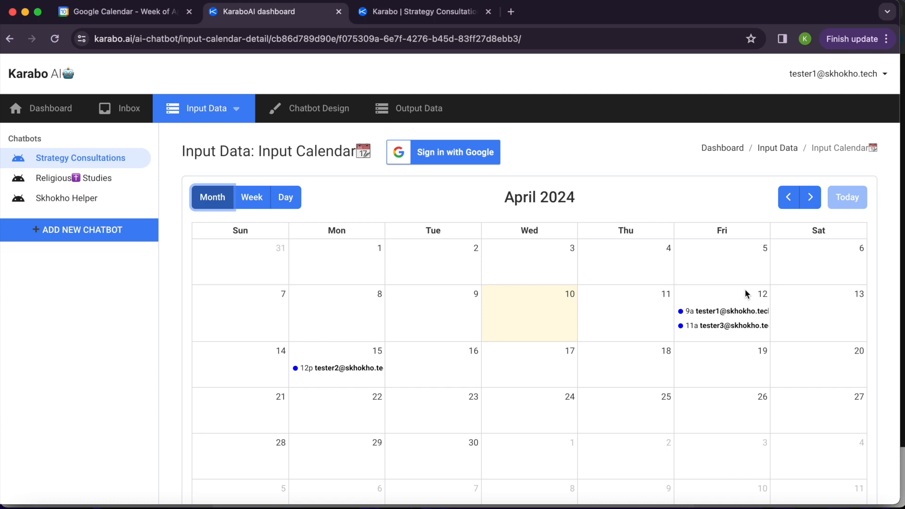
scroll(714, 360, down, 2)
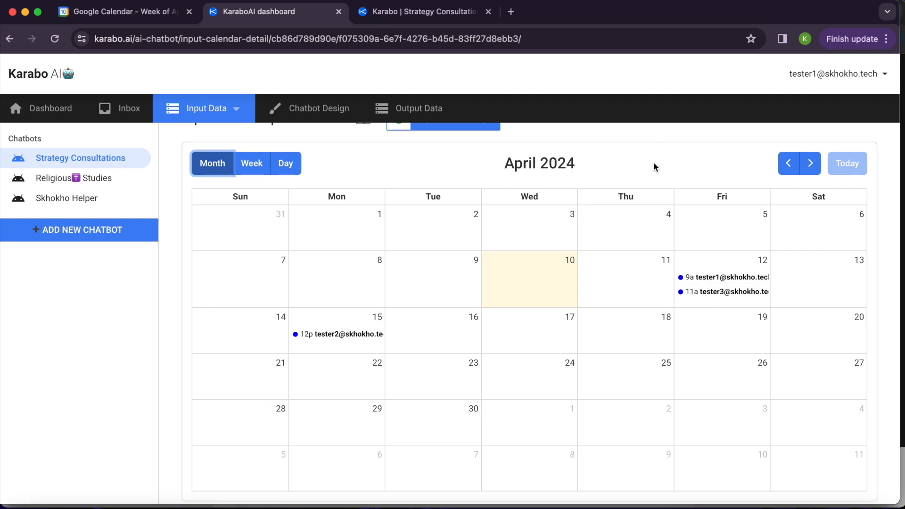
scroll(654, 165, up, 1)
scroll(653, 165, up, 1)
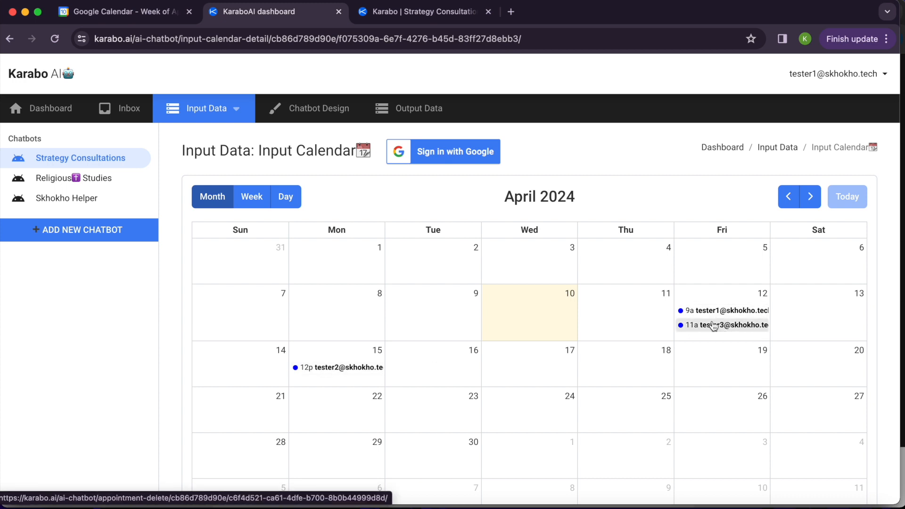
click(138, 15)
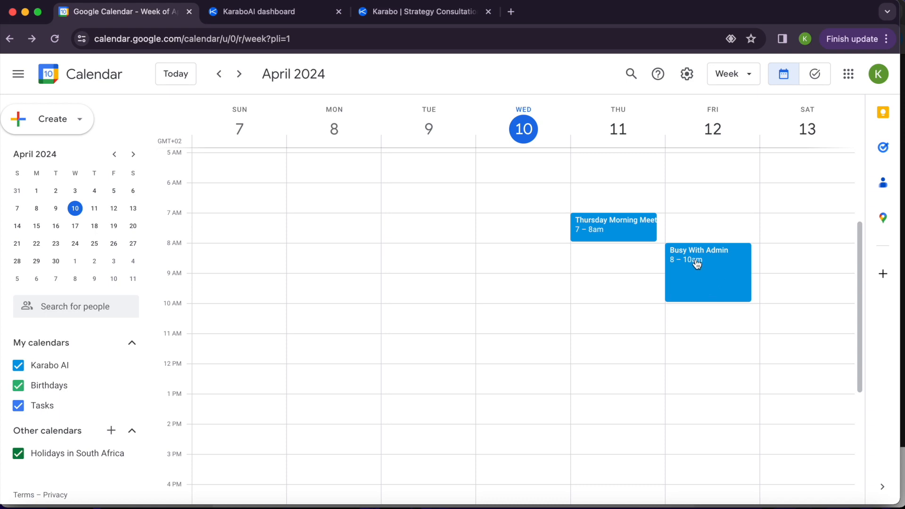
- Switch back to the KaraboAI dashboard tab showing the April Input Calendar
click(278, 17)
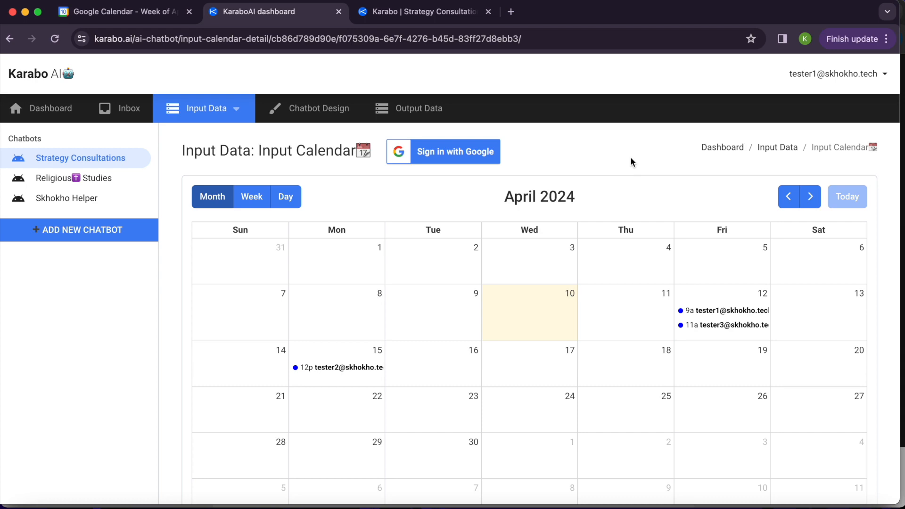
- Start Sign in with Google and read the Integrate Google Calendar explanation of two-way syncing
click(455, 152)
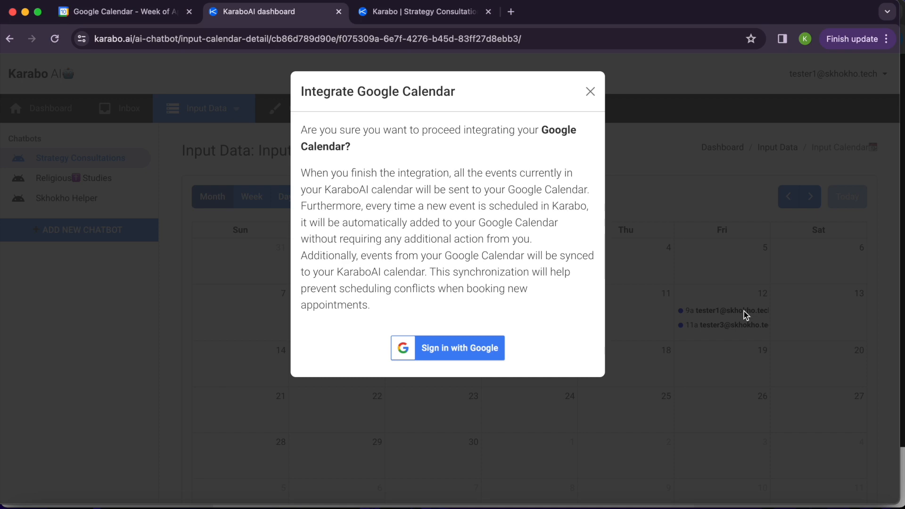
click(112, 17)
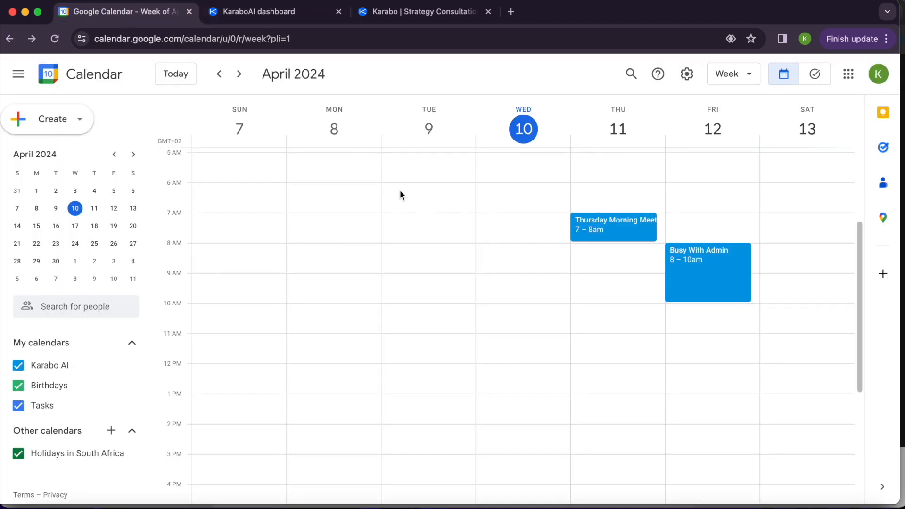
click(273, 11)
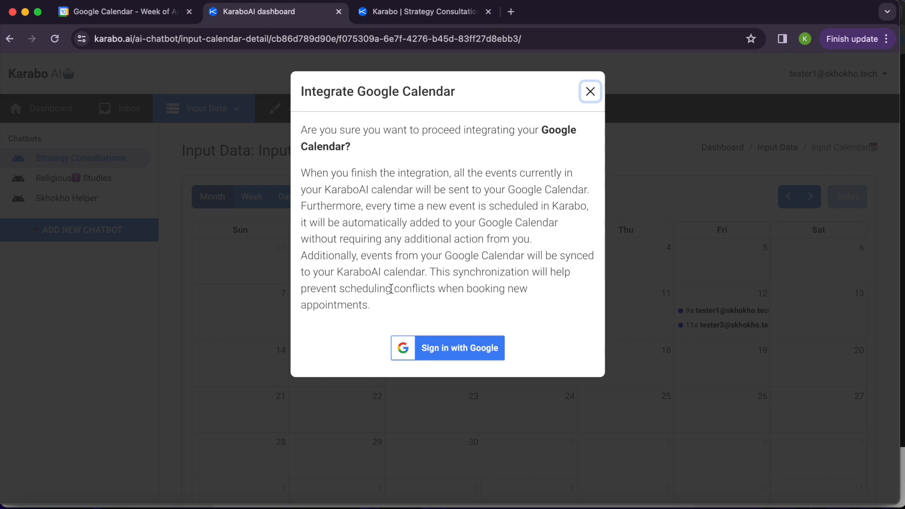
drag(302, 289, 434, 291)
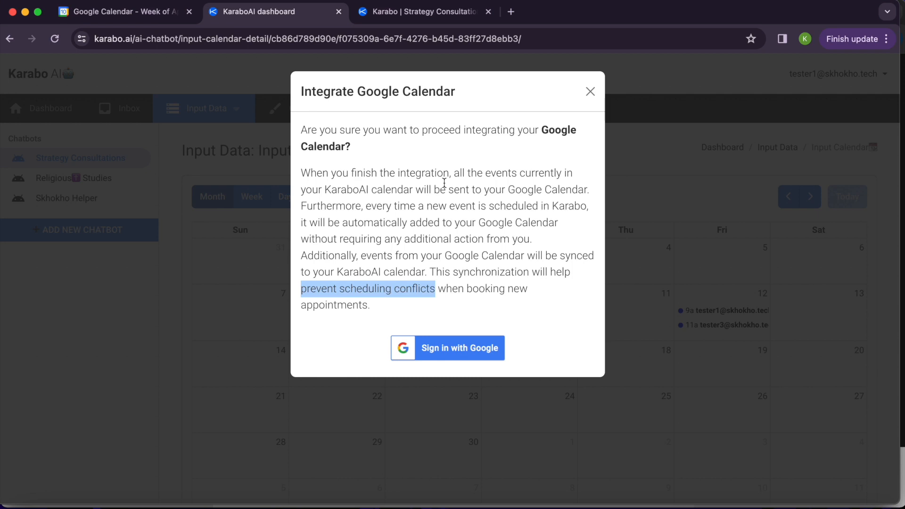
click(461, 309)
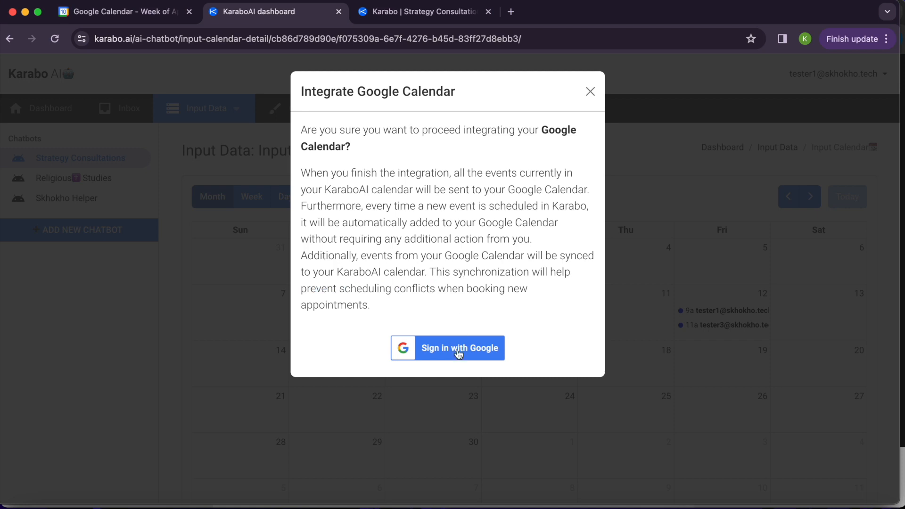
- Sign in to karabo.ai with the chatbot's Google account, continuing past the unverified-app warning
click(460, 348)
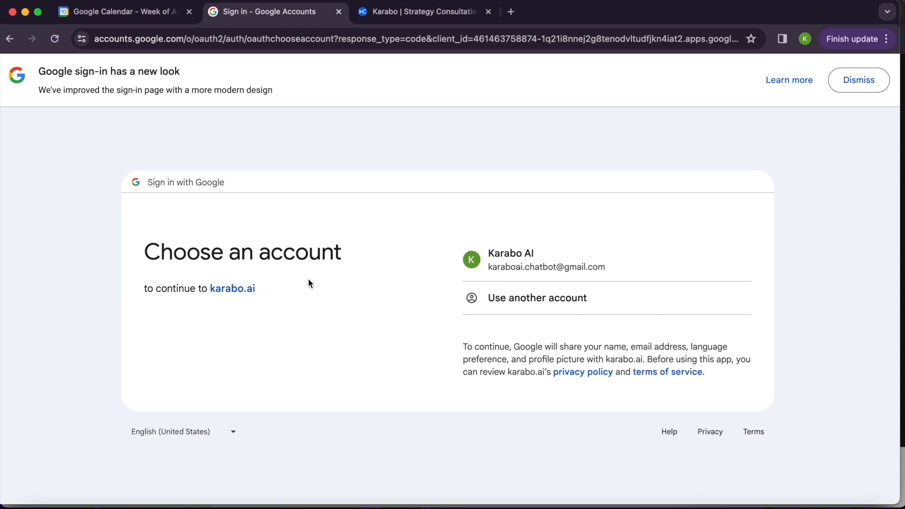
click(526, 263)
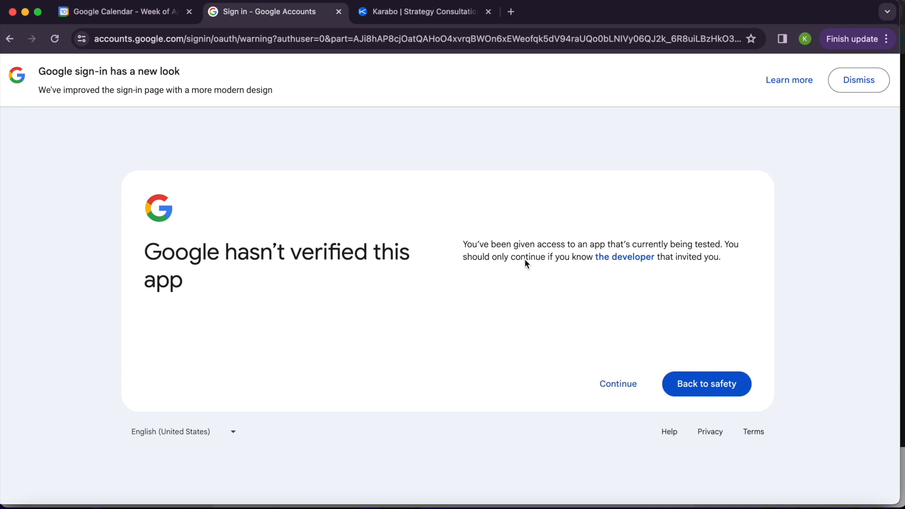
click(619, 389)
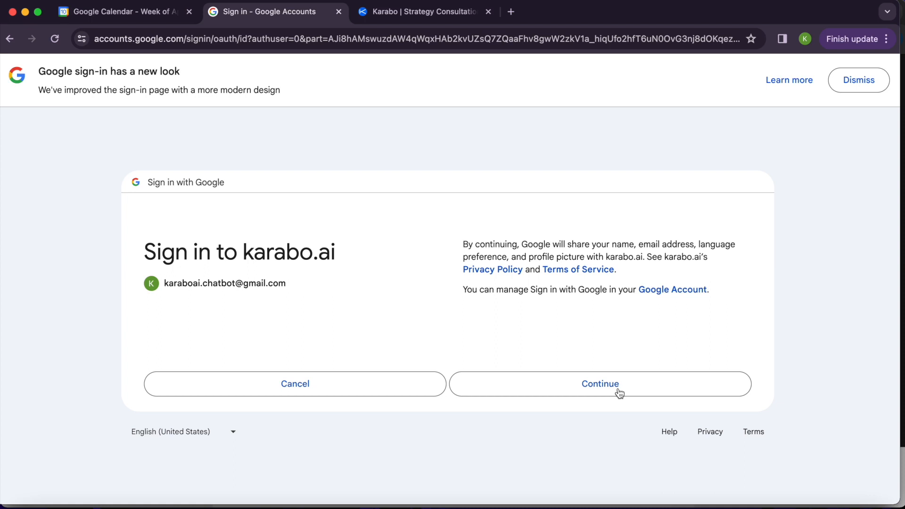
click(588, 383)
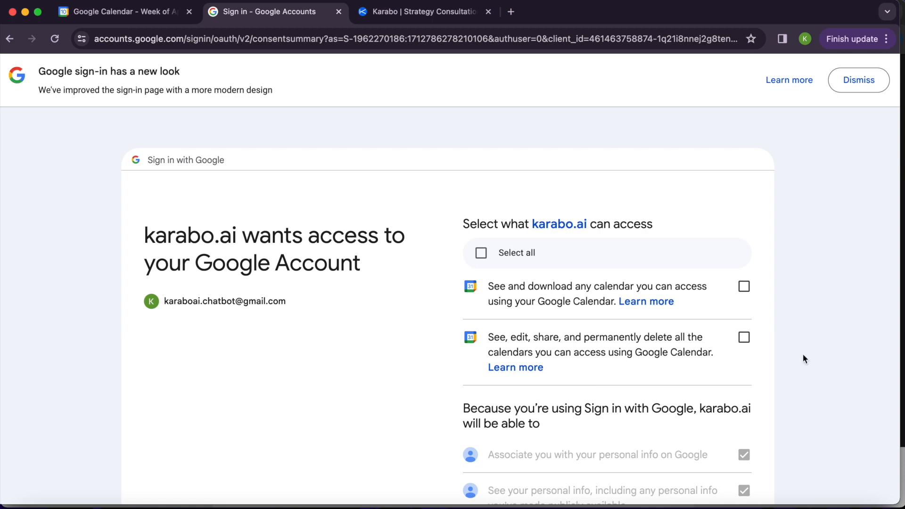
- Grant both Google Calendar access permissions via Select all and submit the consent
scroll(788, 367, down, 3)
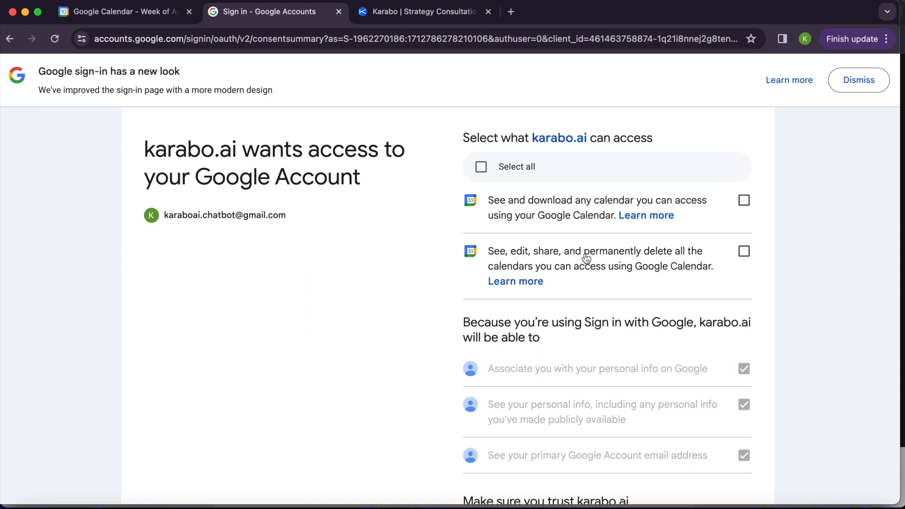
scroll(586, 257, down, 1)
scroll(586, 258, up, 2)
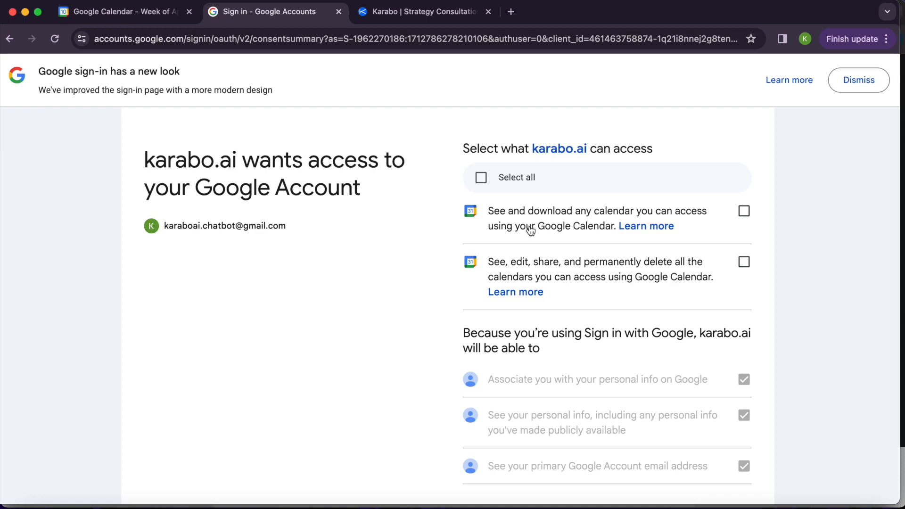
click(481, 177)
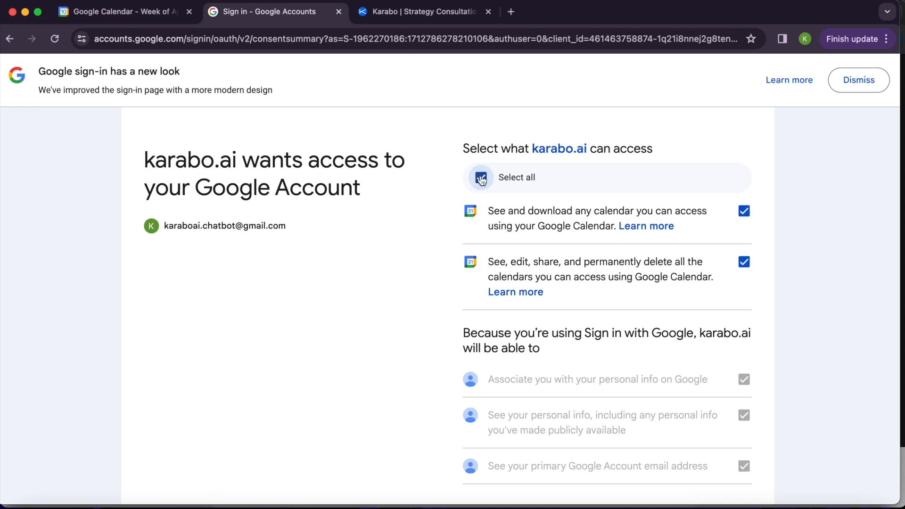
scroll(624, 241, down, 5)
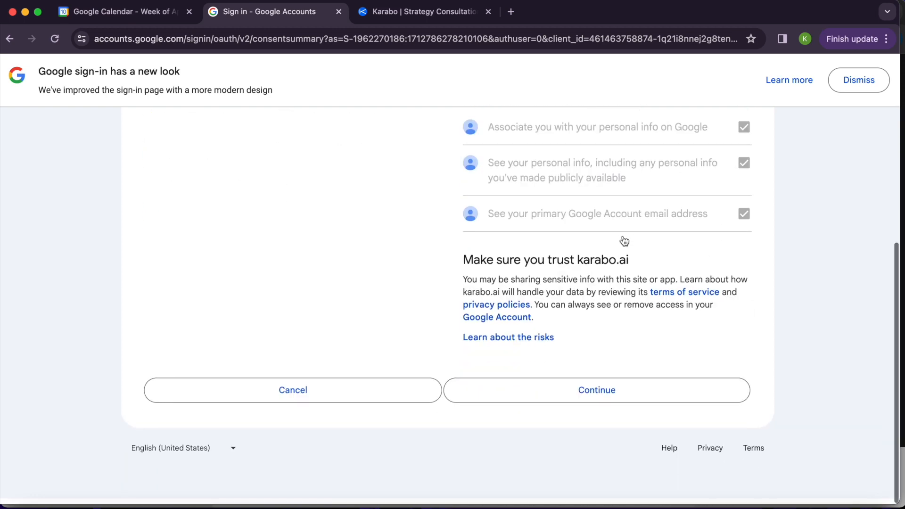
click(599, 397)
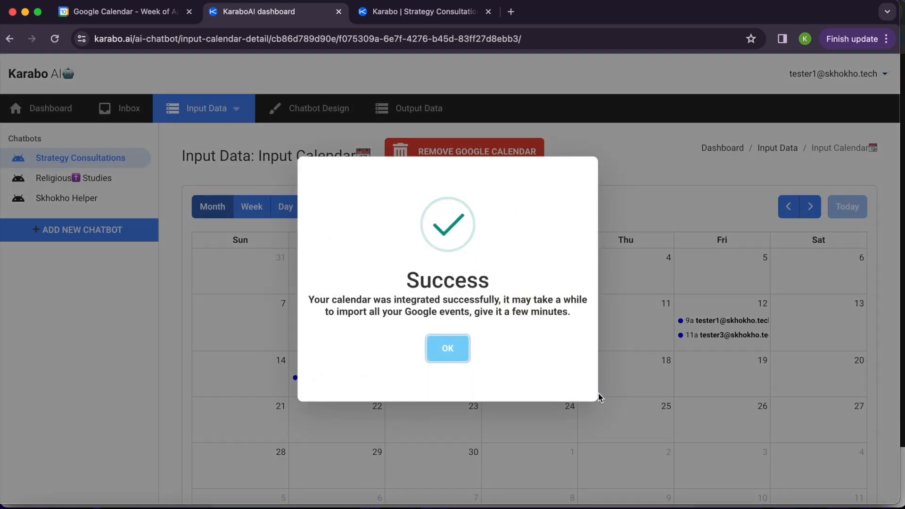
- Dismiss the Success message and reload so the Thursday 7am and Friday 8am Google events appear
click(449, 349)
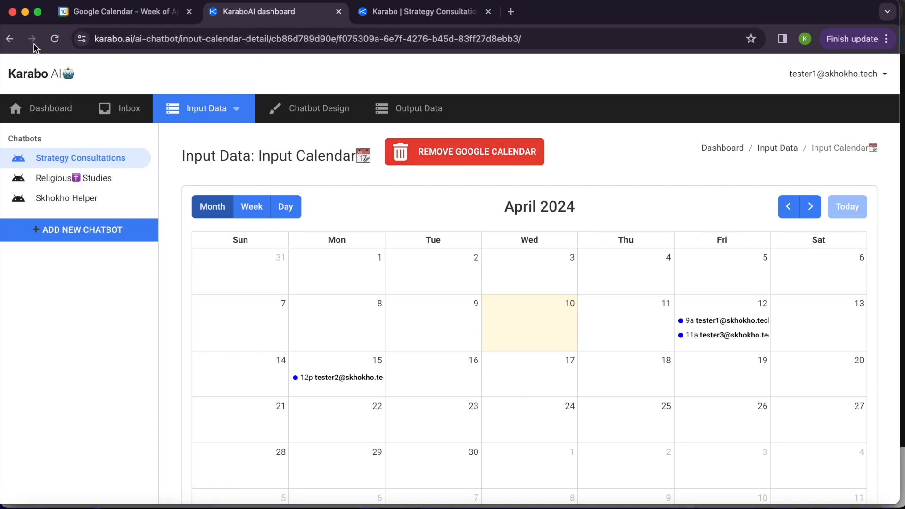
click(56, 40)
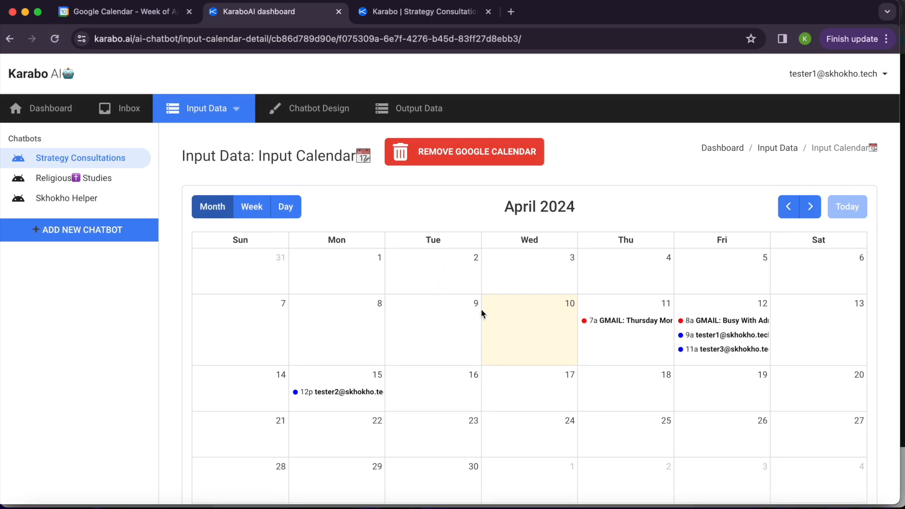
scroll(481, 312, down, 1)
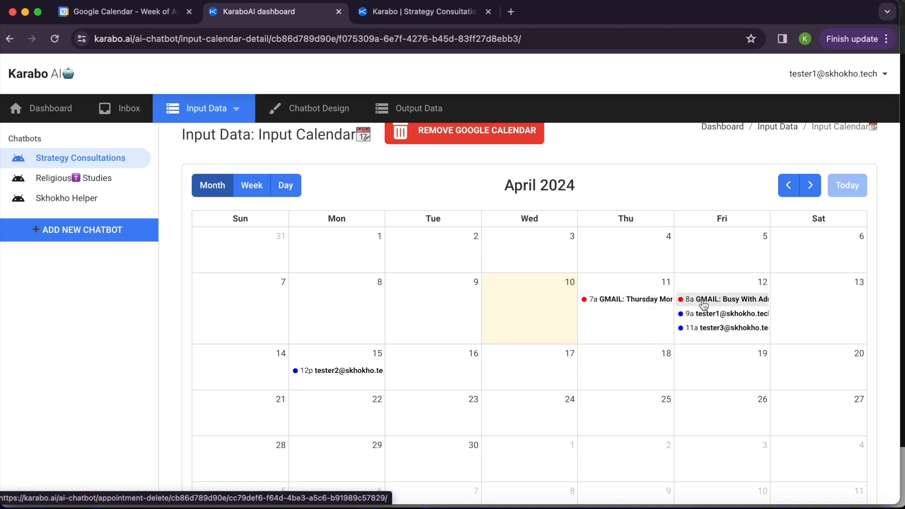
scroll(704, 305, down, 2)
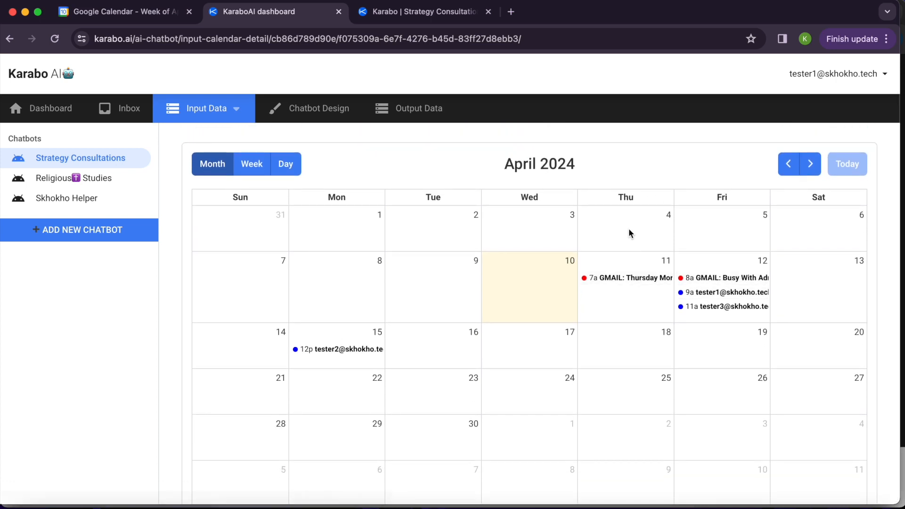
click(124, 16)
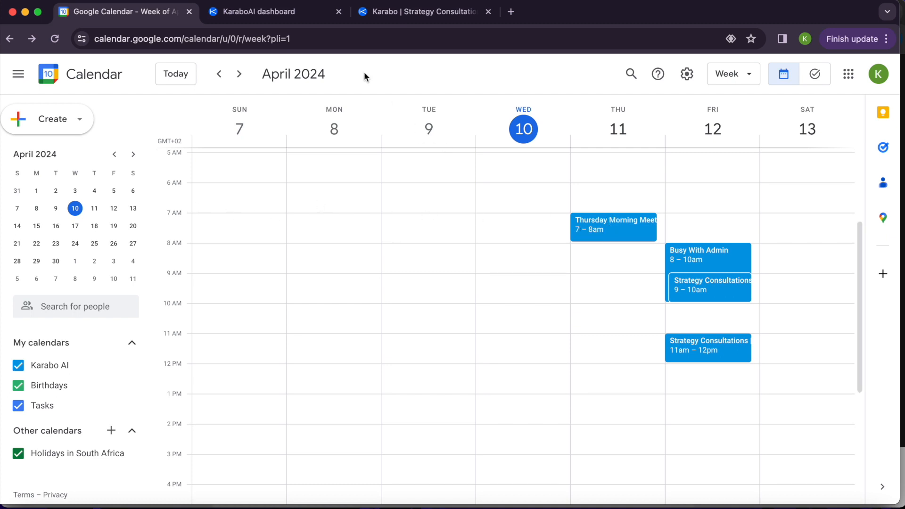
click(249, 13)
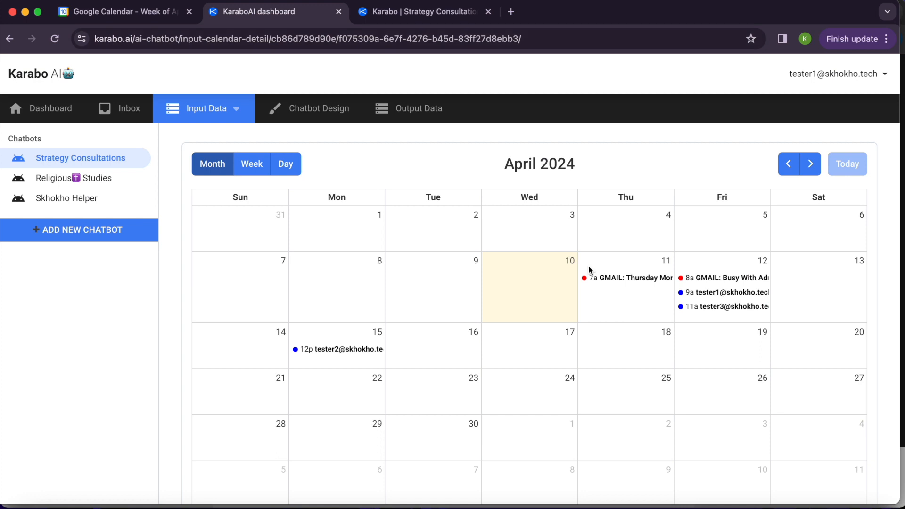
- Check Friday April 12's bookings in day view, then return to the April month view
click(763, 260)
scroll(616, 362, down, 5)
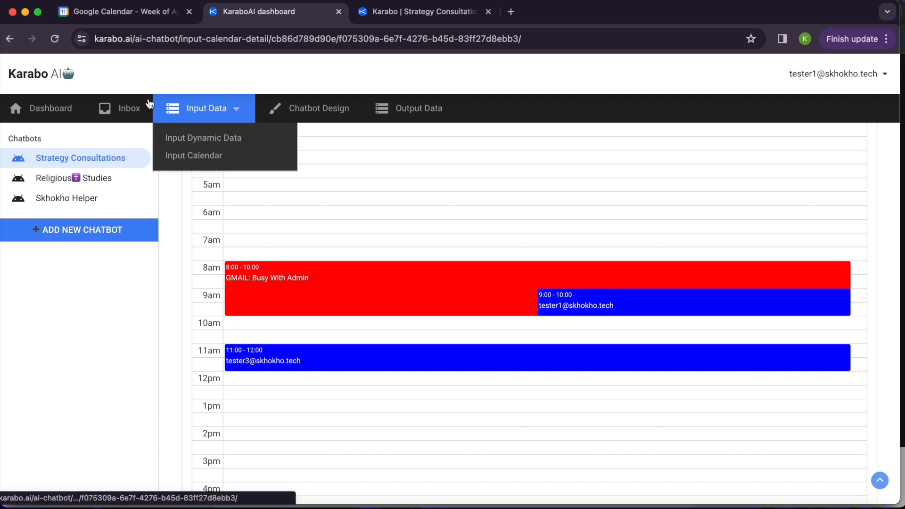
scroll(287, 197, up, 5)
scroll(287, 195, up, 2)
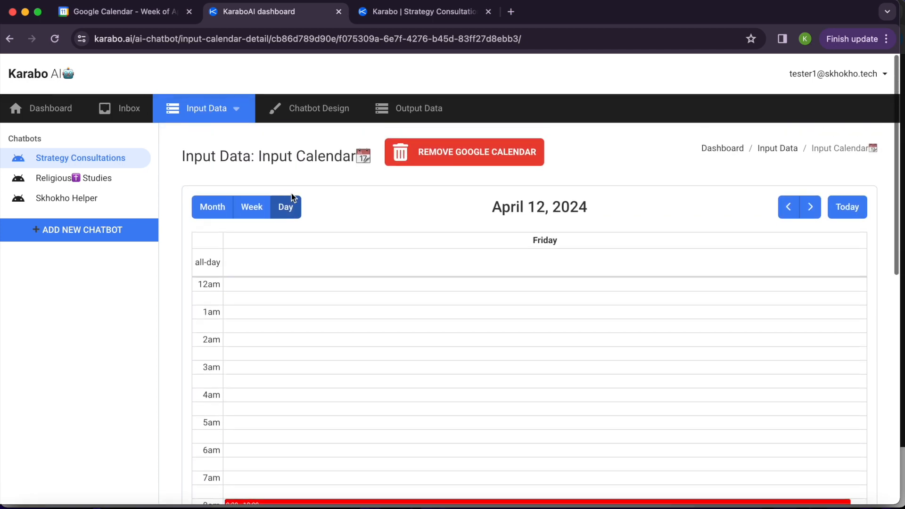
click(211, 204)
scroll(391, 268, down, 1)
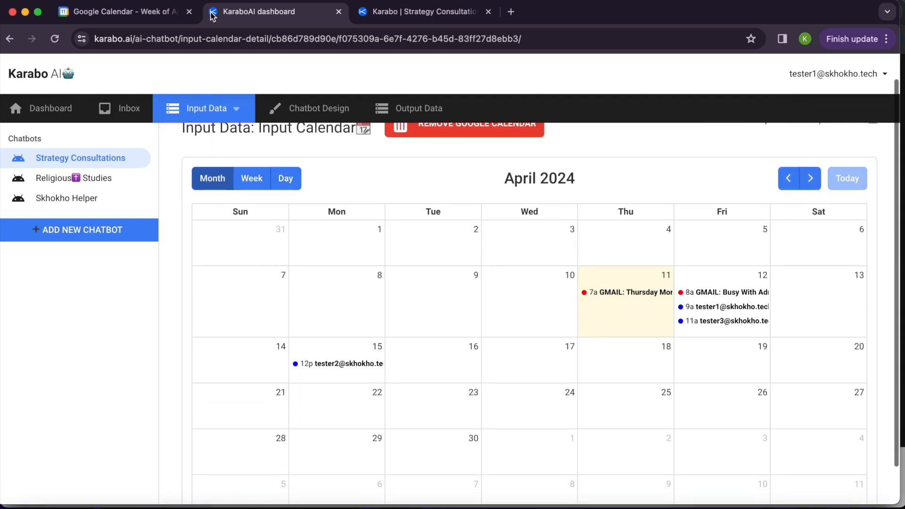
- Reload Google Calendar to see Strategy Consultations on Friday 12 at 9–10am and 11am–12pm
click(127, 11)
click(55, 39)
scroll(596, 296, down, 5)
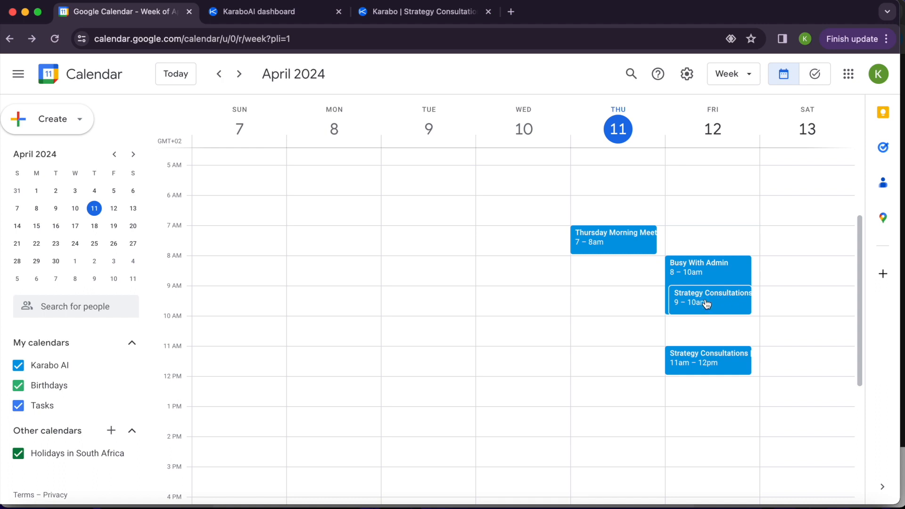
click(310, 16)
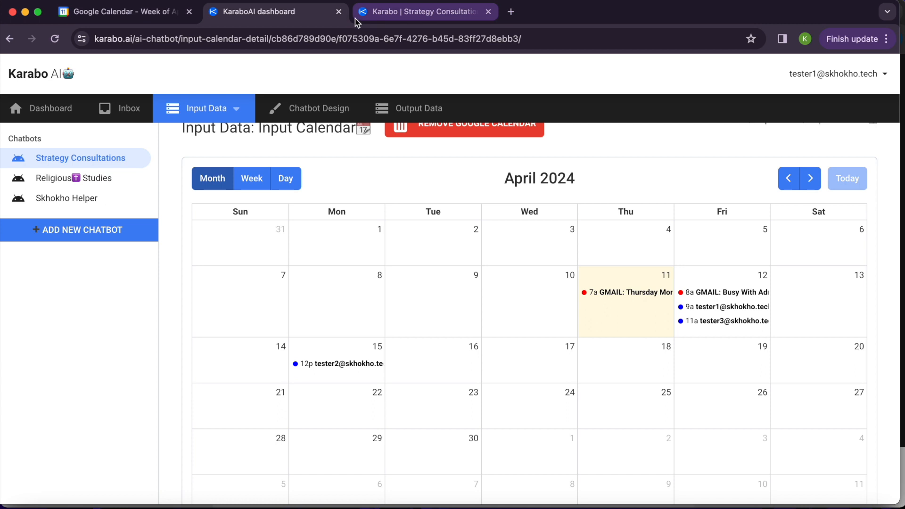
click(122, 11)
click(36, 226)
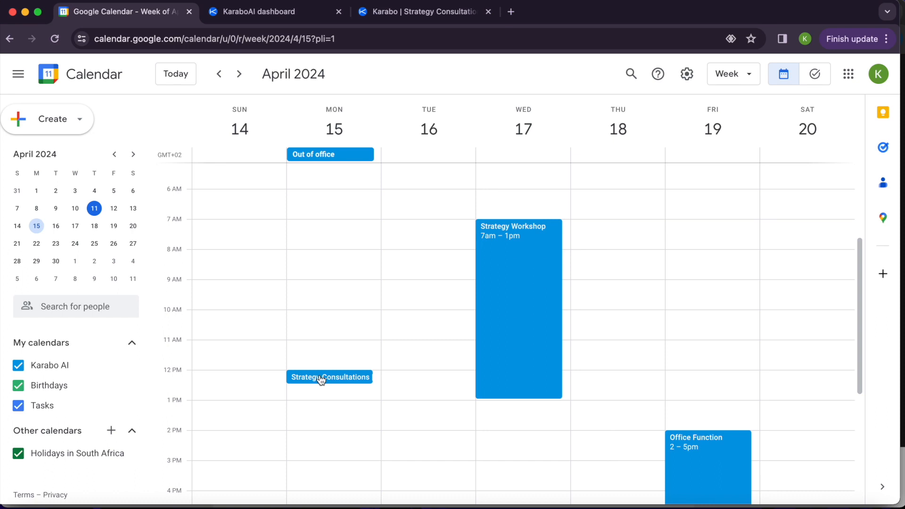
- Jump back to the April 11 week in Google Calendar and return to the KaraboAI month calendar
click(95, 209)
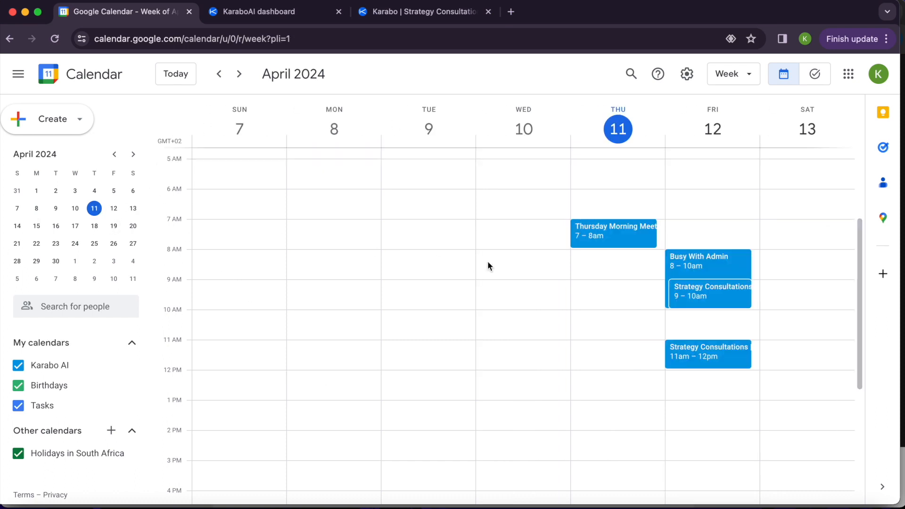
click(286, 13)
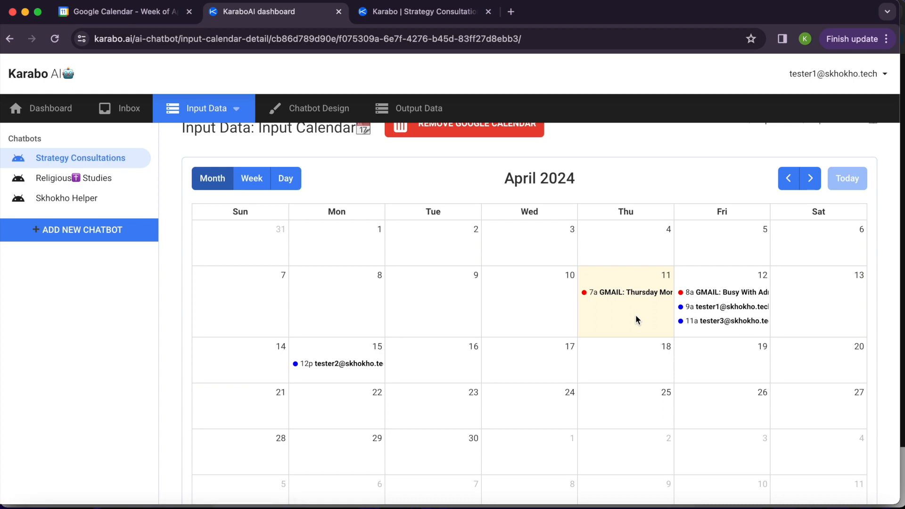
click(137, 12)
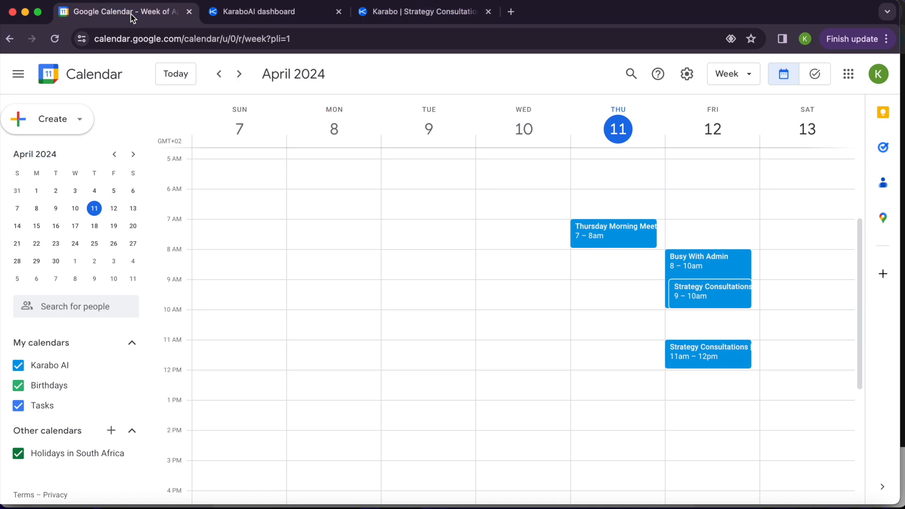
click(252, 18)
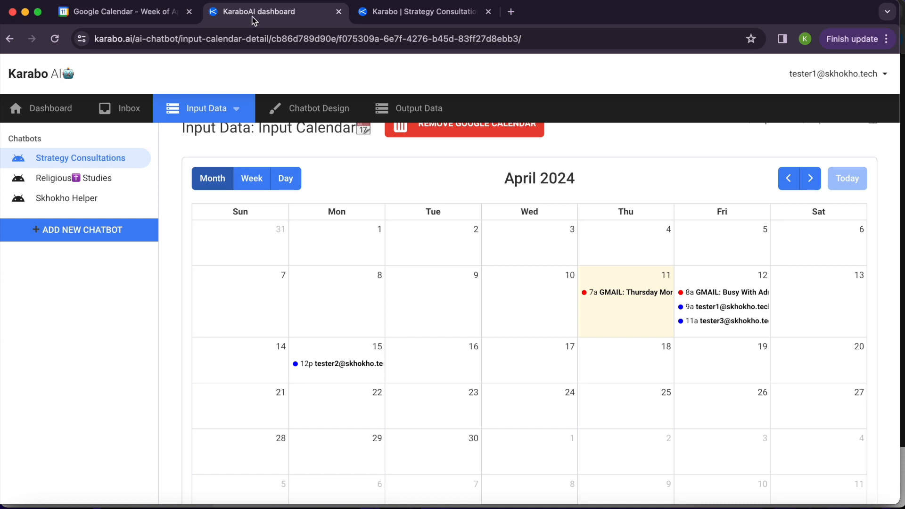
scroll(397, 246, down, 2)
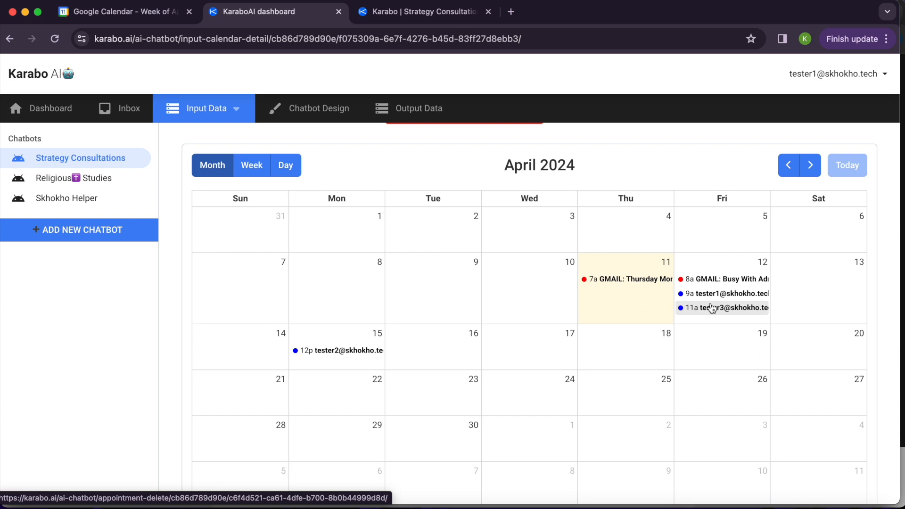
- Open the Strategy Consultations chatbot and greet it with 'hi'
click(414, 13)
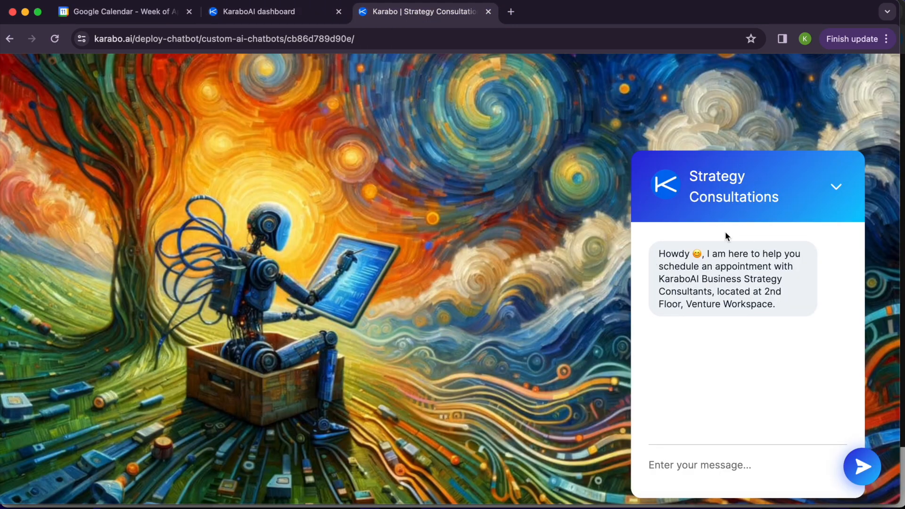
click(693, 464)
text(h)
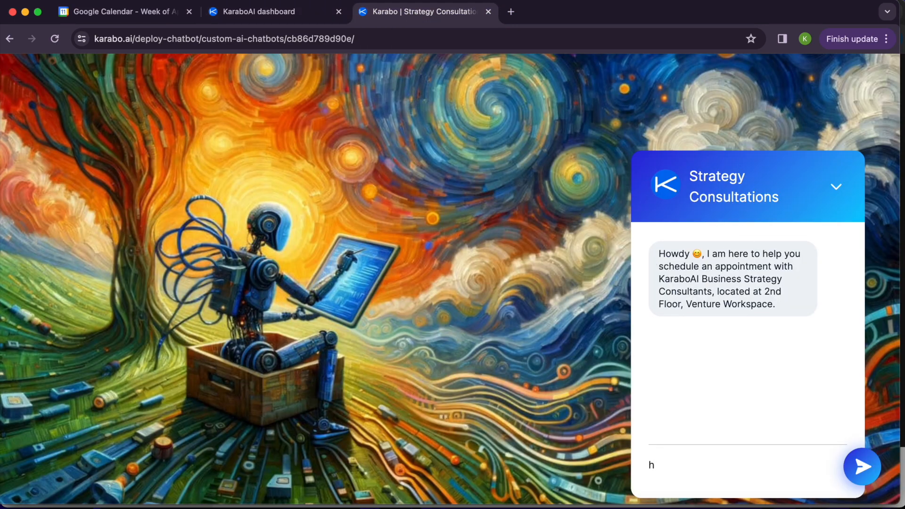
text(i)
key(Return)
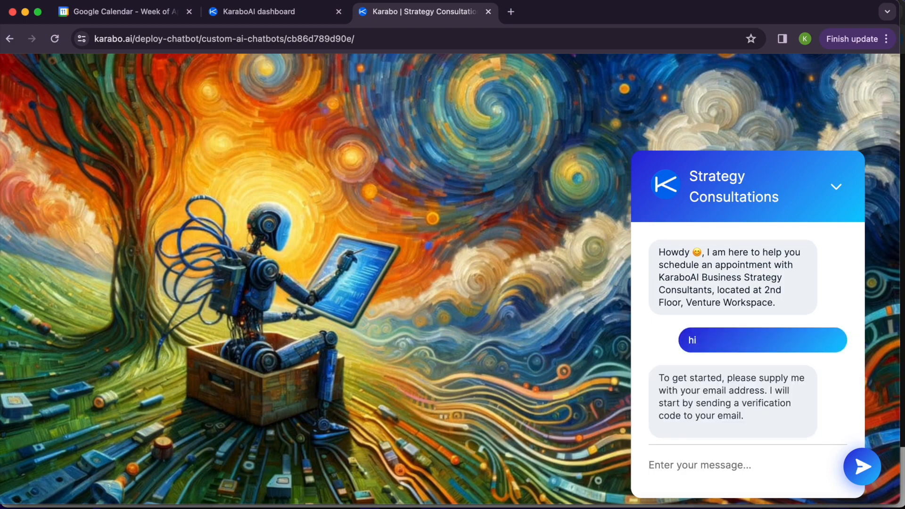
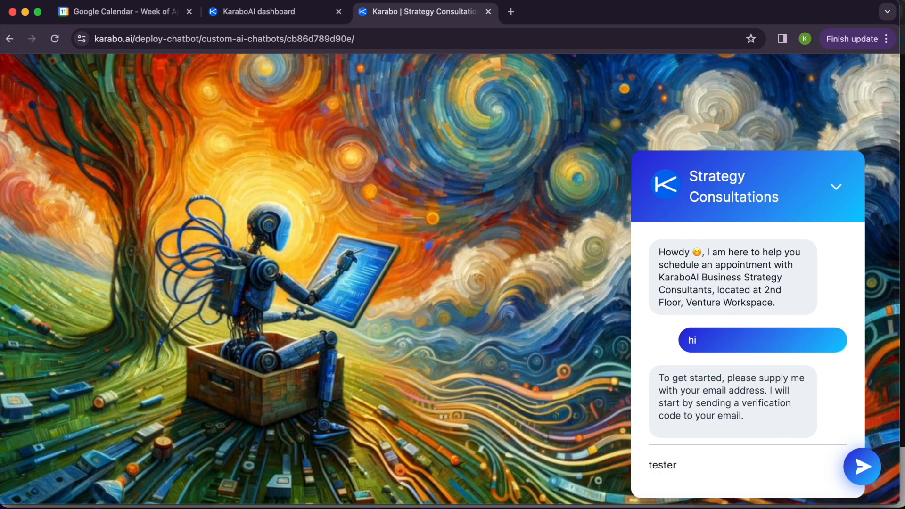
- Give the email address, paste the verification code, and request a 60min slot
key(Return)
key(Return)
key(Return)
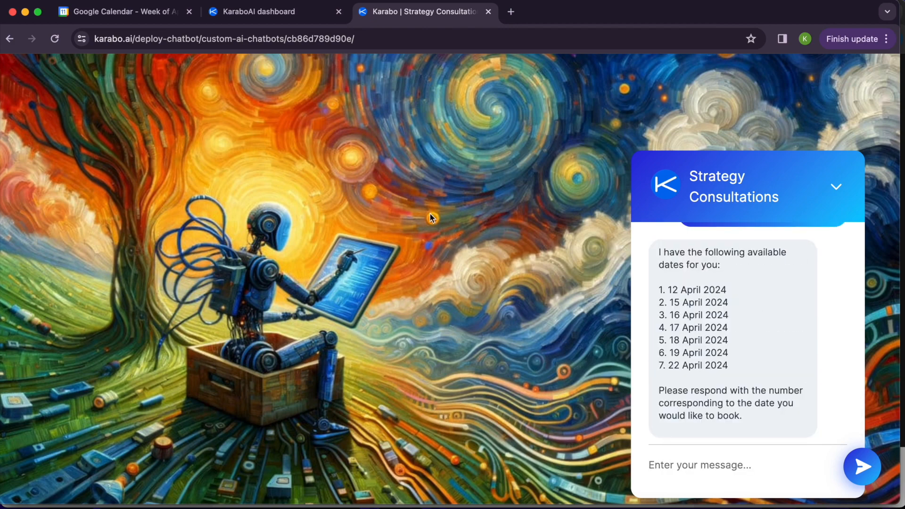
- Check the calendars, then reply '1' in the chatbot to choose 12 April 2024
click(151, 17)
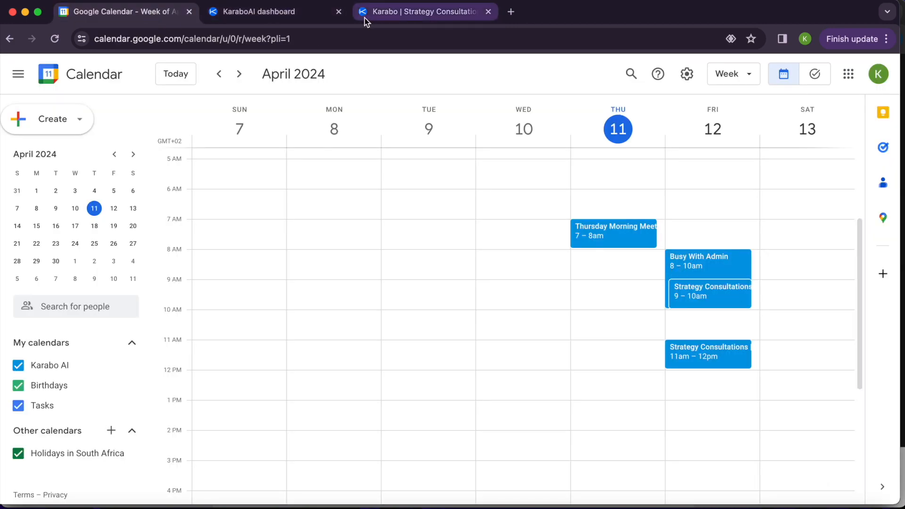
click(282, 12)
scroll(588, 332, down, 1)
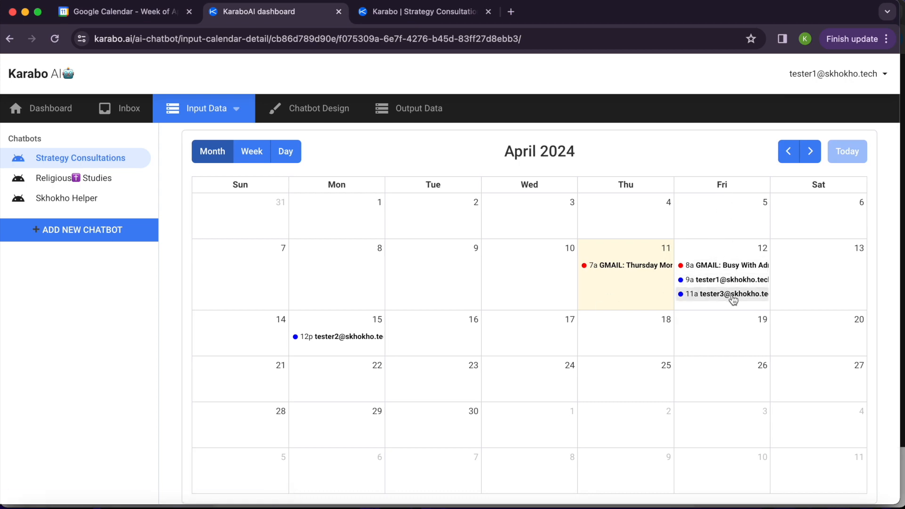
click(410, 13)
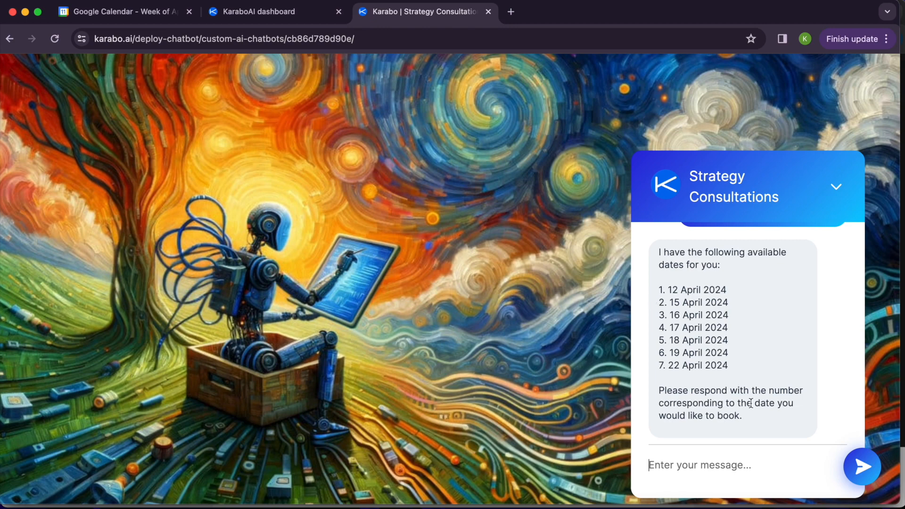
text(1)
key(Return)
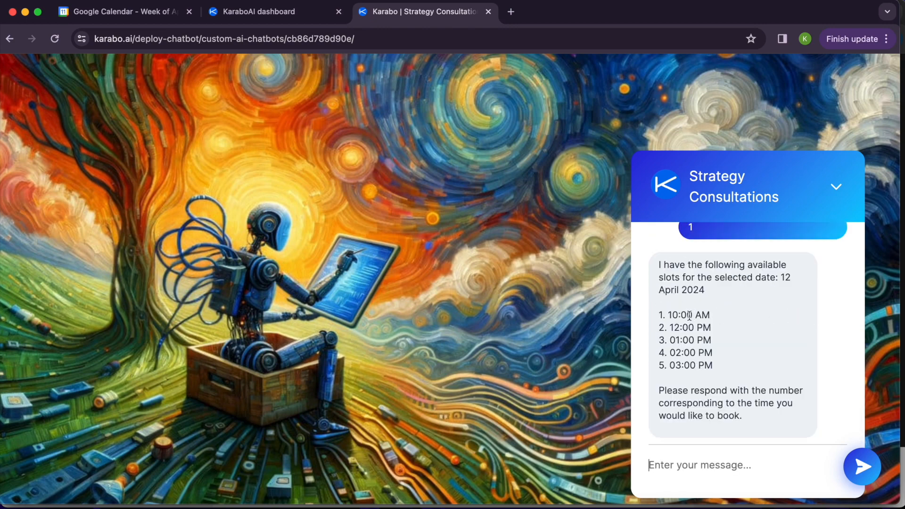
- Compare the dashboard calendar with the chatbot's offered 12 April slots, 10:00 AM to 03:00 PM
key(ctrl+shift+Tab)
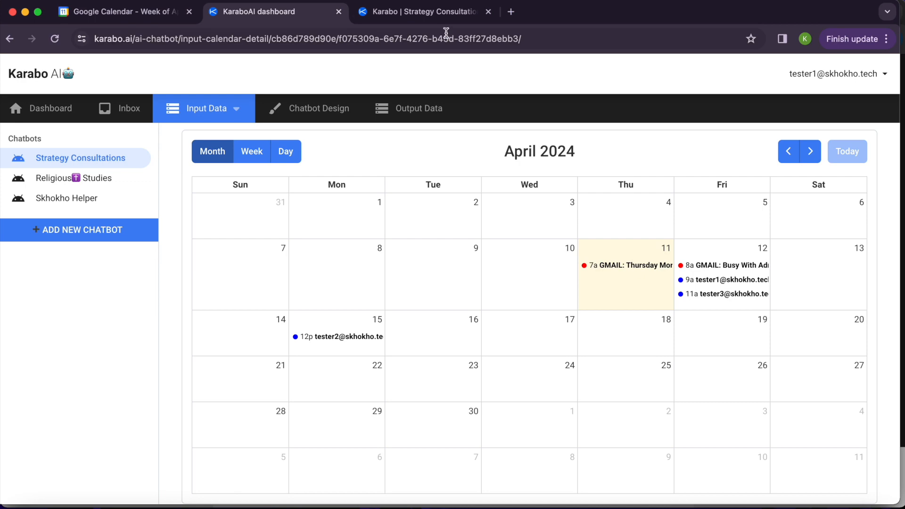
click(435, 13)
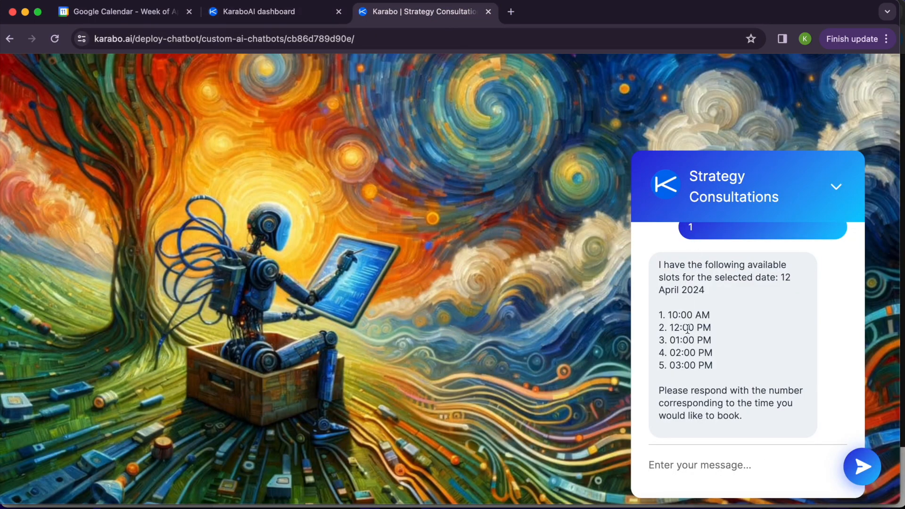
click(270, 14)
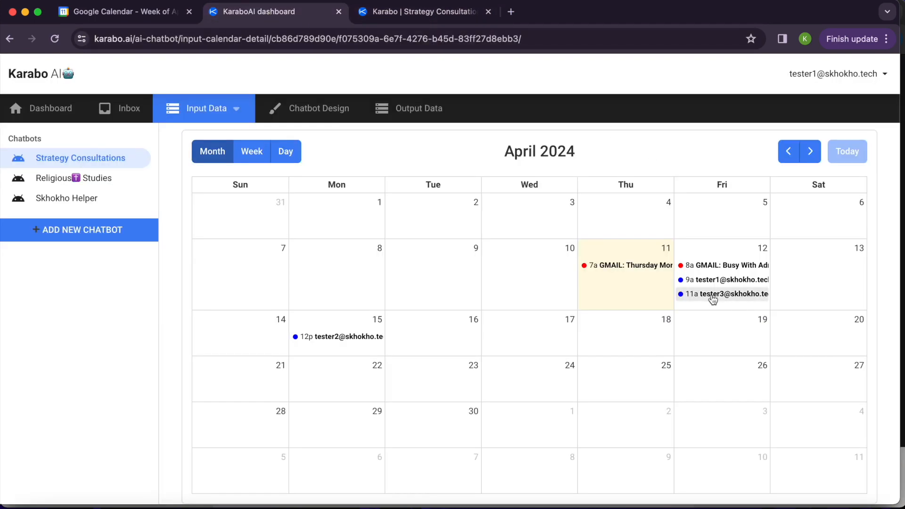
click(438, 13)
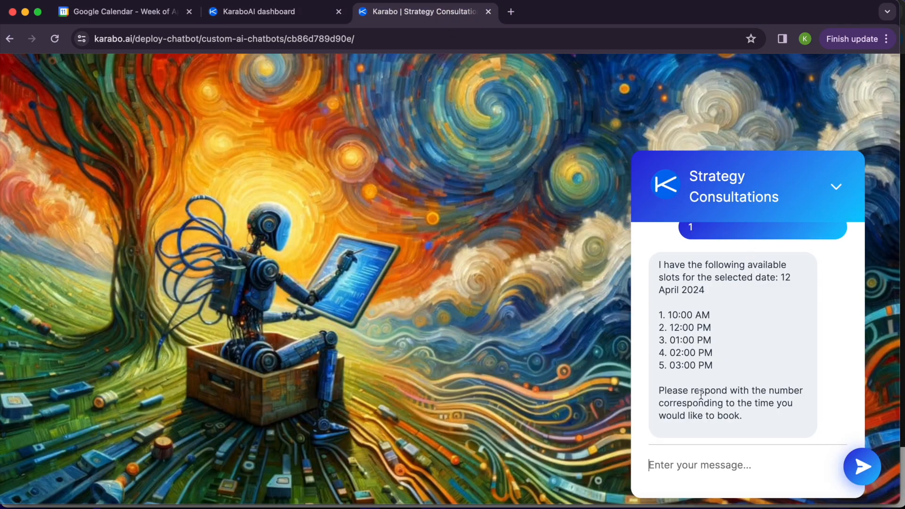
- Reply '1' to book the 10:00 AM slot and enter the full name, fixing a typo
text(1)
key(Return)
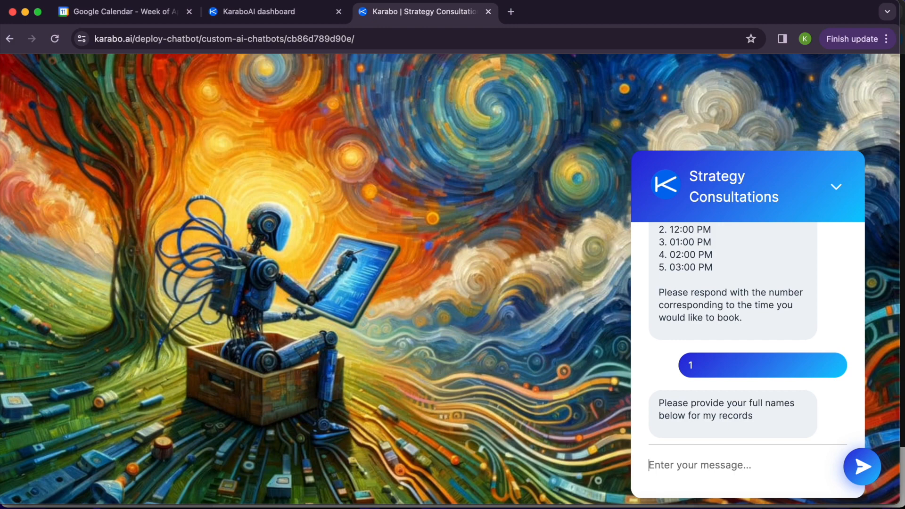
text(Google TEsting)
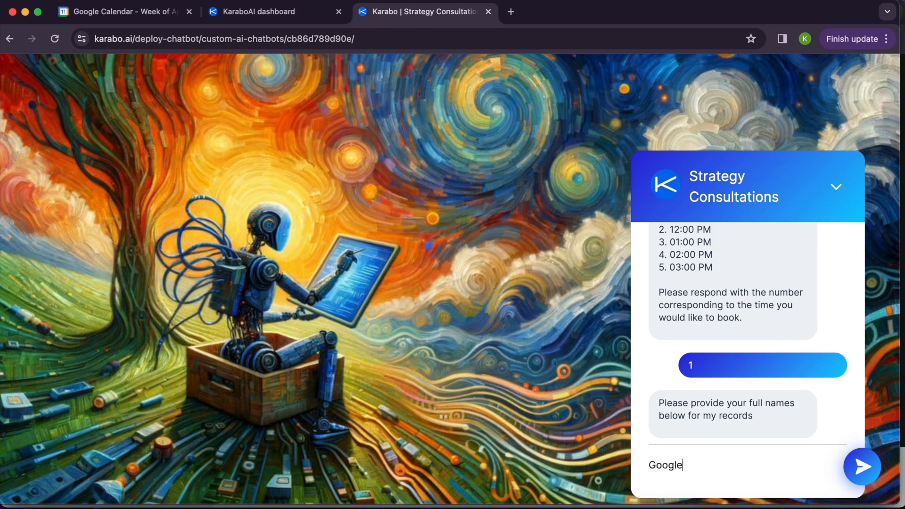
key(BackSpace)
key(BackSpace)
key(BackSpace)
key(BackSpace)
key(BackSpace)
key(BackSpace)
text(ester)
key(Return)
- Answer the job description with 'Testing Assistant' and return to the dashboard calendar
text(Testing Assistant)
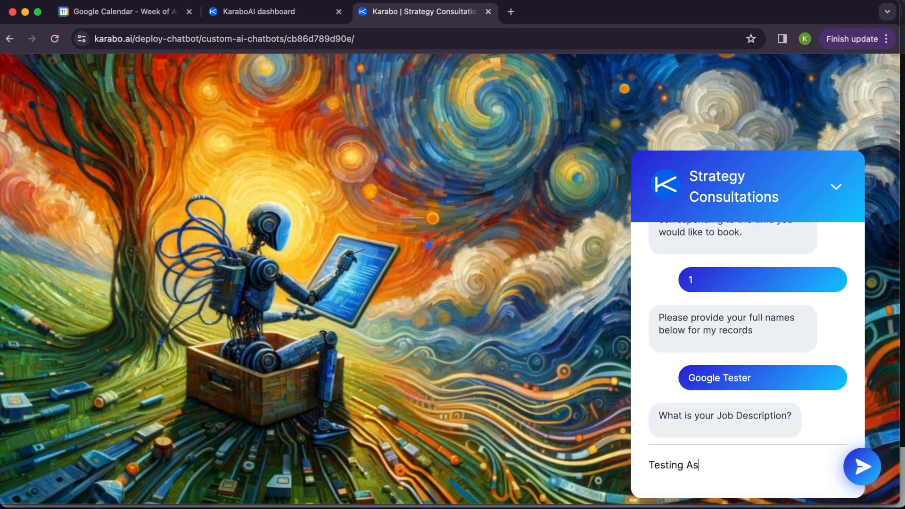
key(Return)
scroll(787, 398, up, 5)
scroll(742, 385, up, 3)
scroll(727, 395, down, 8)
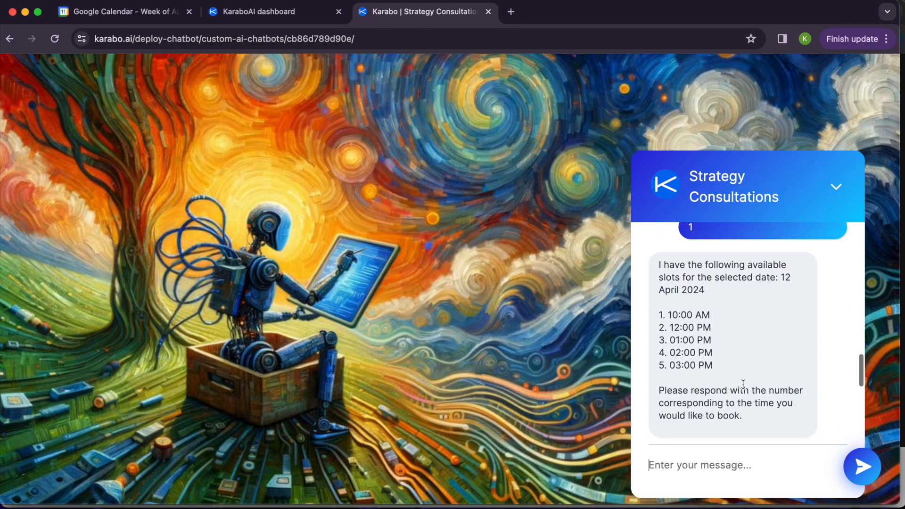
click(267, 12)
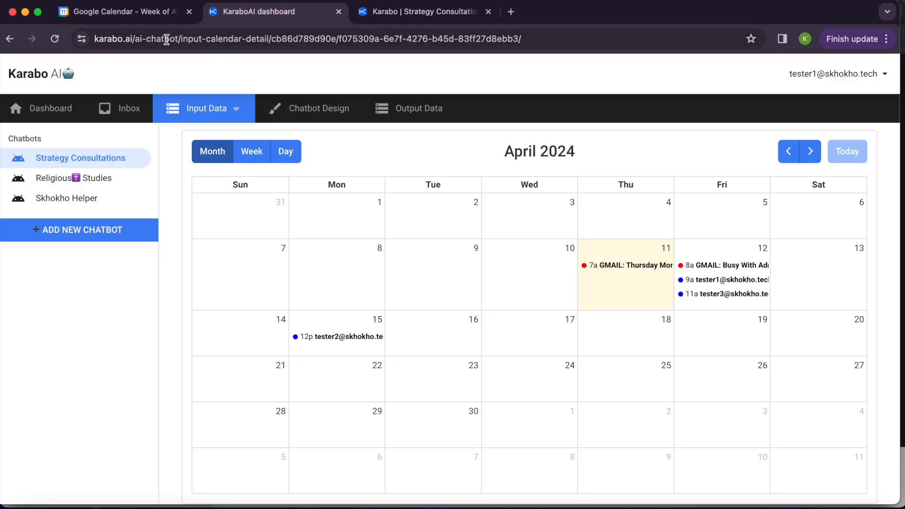
- Reload the dashboard so the 10am booking shows on 12 April, then check Google Calendar
click(54, 39)
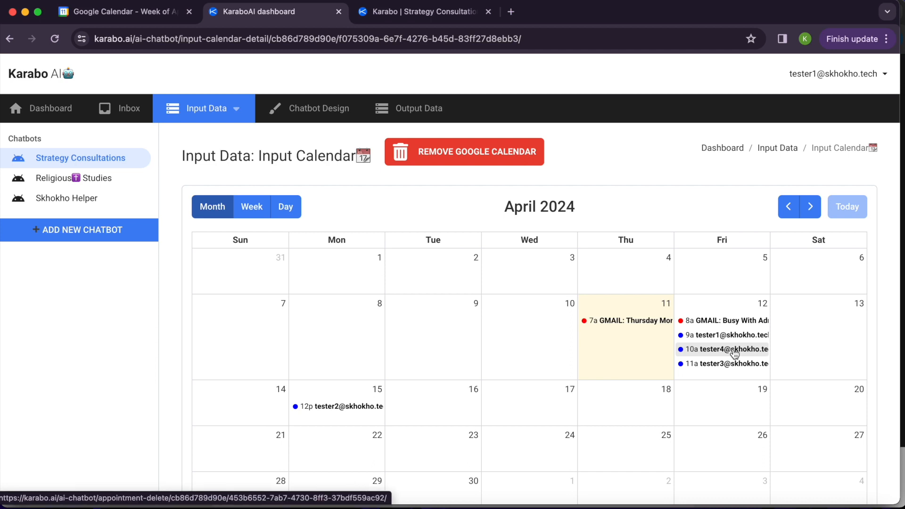
click(120, 12)
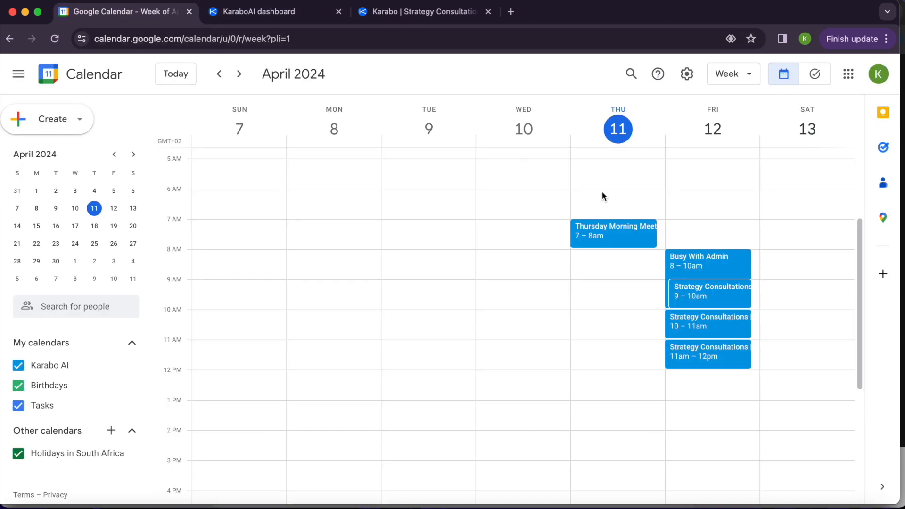
click(715, 324)
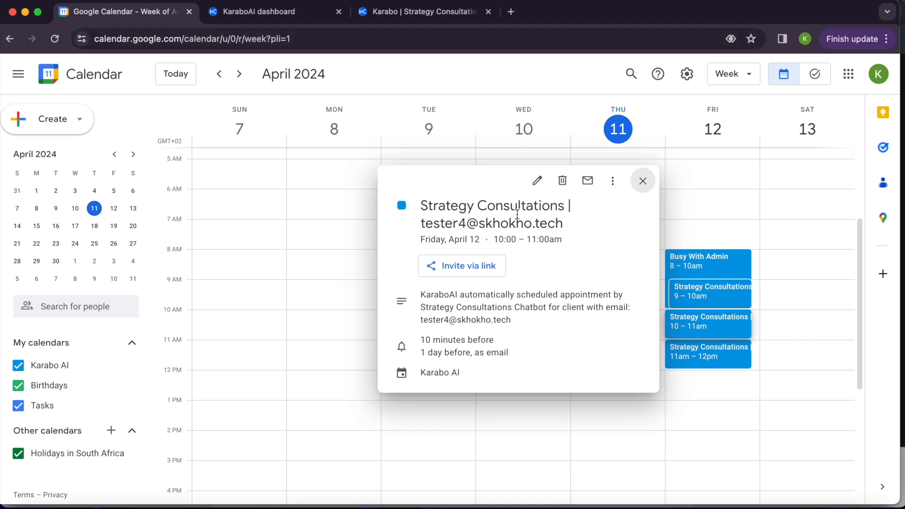
click(651, 181)
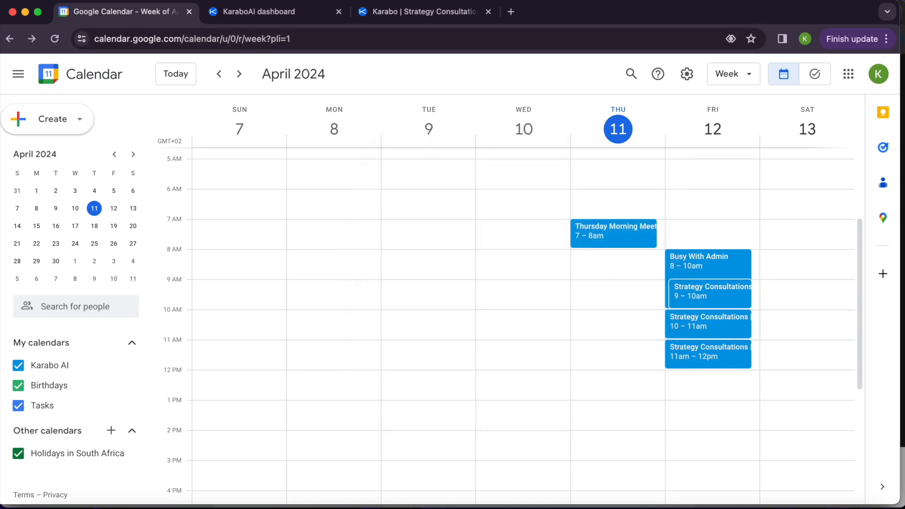
- Return to the KaraboAI dashboard and bring the Input Calendar header into view
click(271, 11)
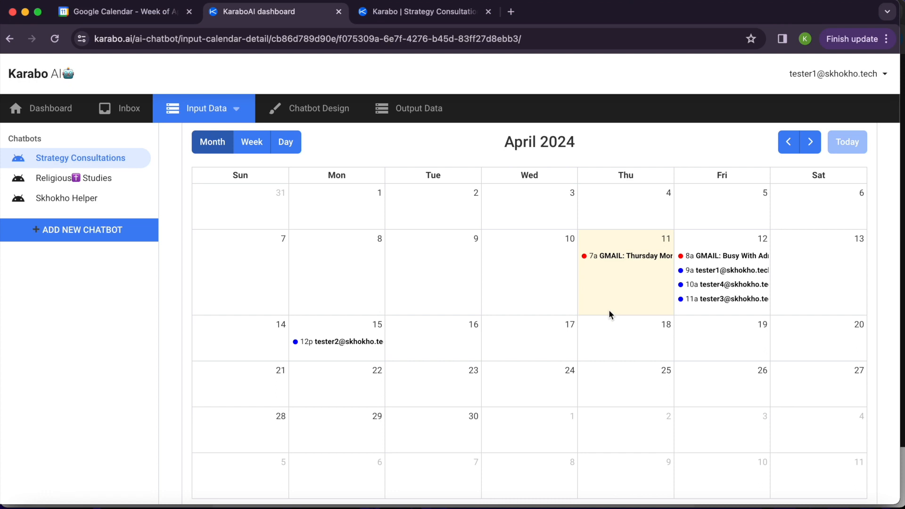
scroll(609, 309, up, 3)
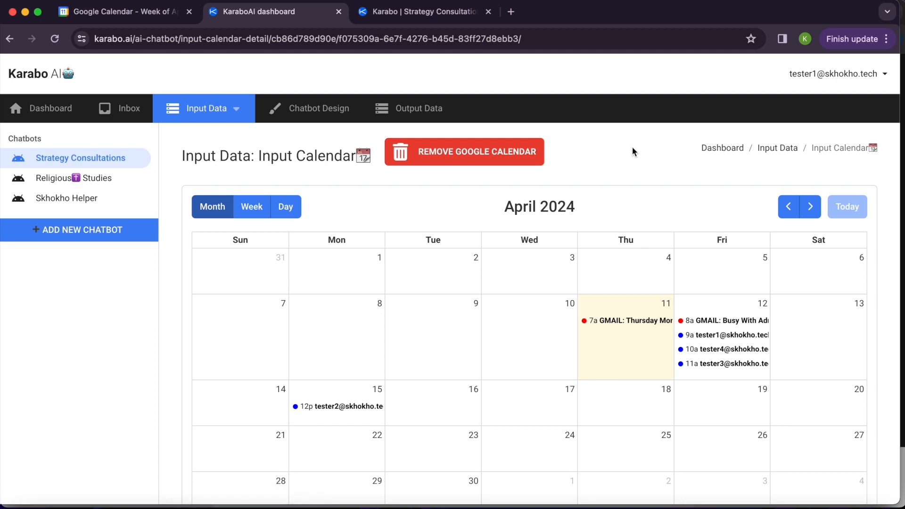
- Remove Google Calendar, accept the Success dialog, and reload to confirm Sign in with Google appears
click(475, 157)
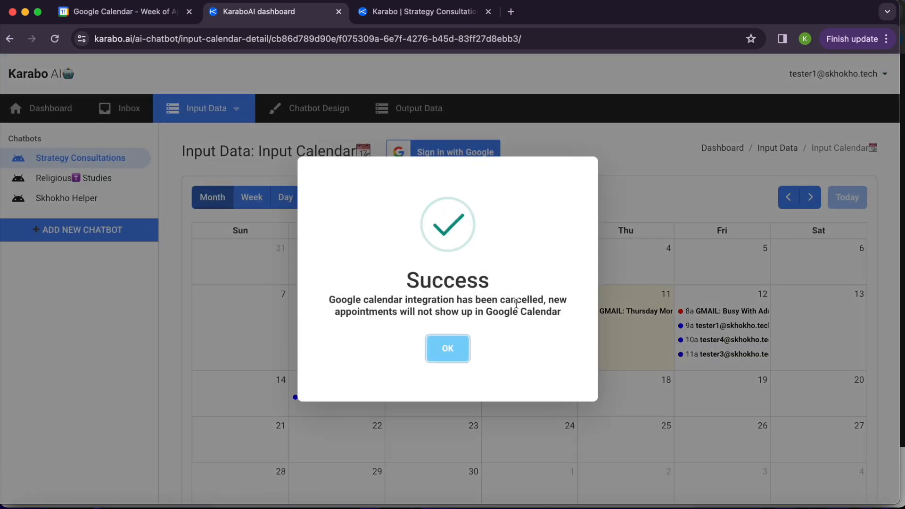
click(446, 358)
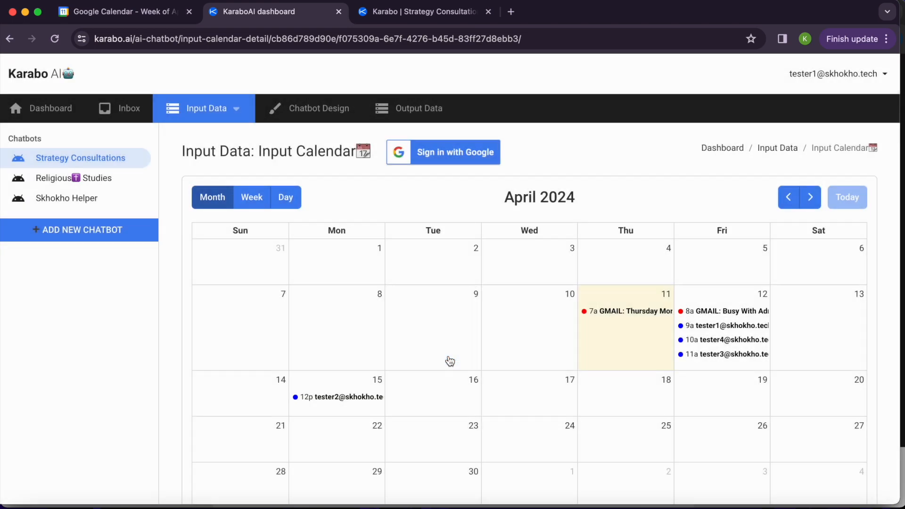
click(55, 38)
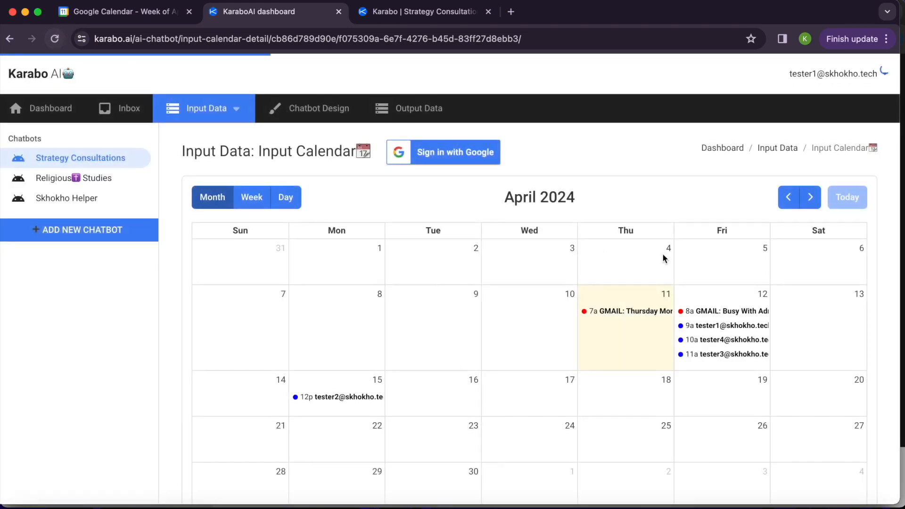
scroll(690, 344, down, 1)
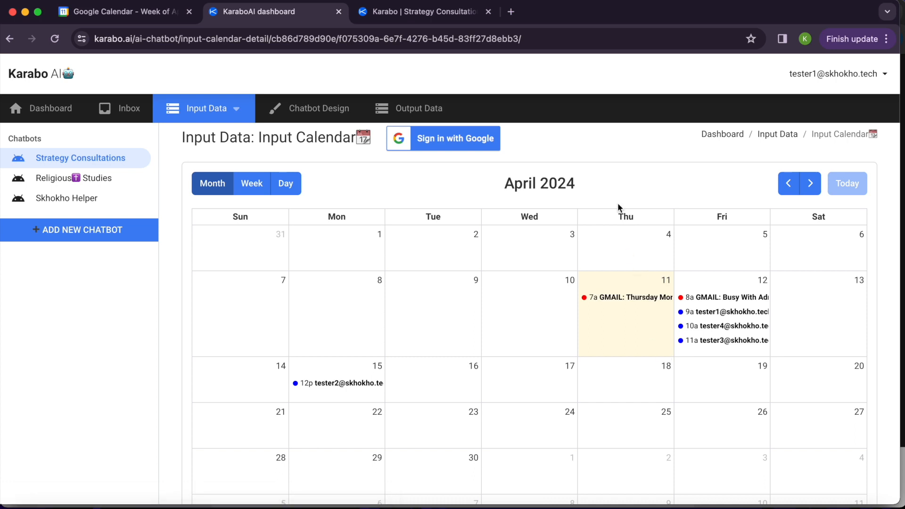
scroll(618, 204, up, 1)
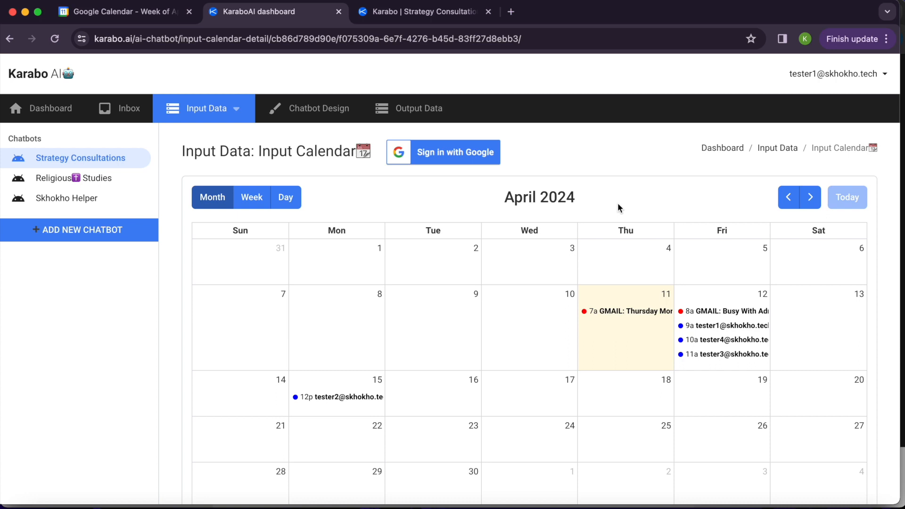